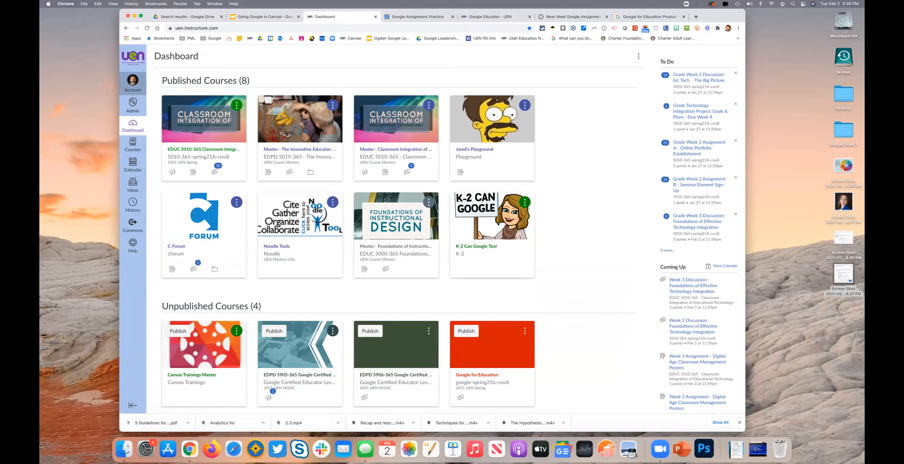
Step: Review the registered web services in the account settings, and open the Playground course from the dashboard
click(133, 83)
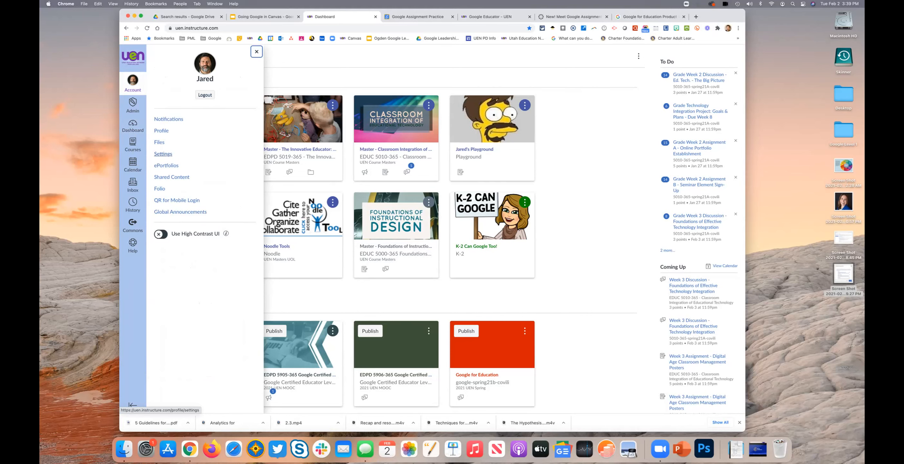
click(163, 154)
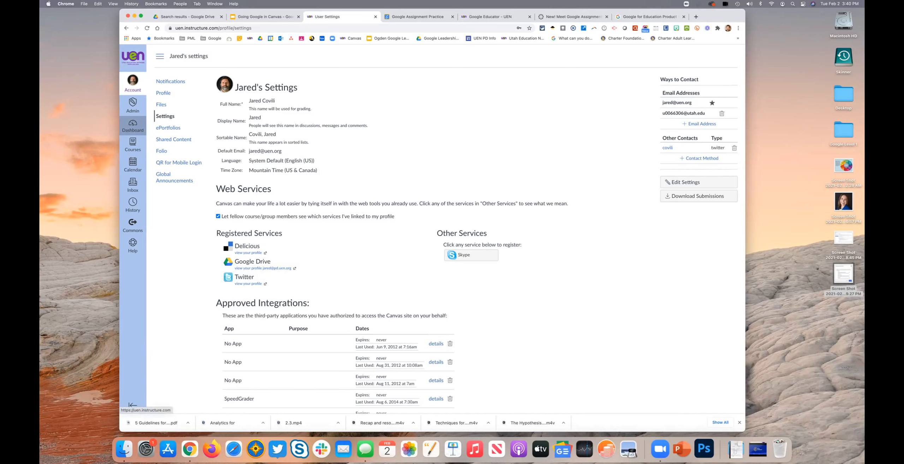
click(133, 126)
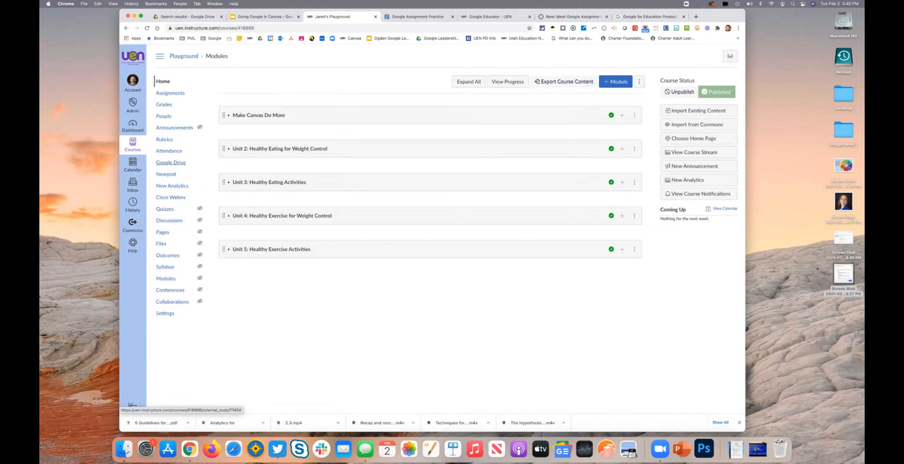
Step: Search the course's Google Drive for "now you try it" and select the second Week 2 document dated November 06, 2020
click(171, 162)
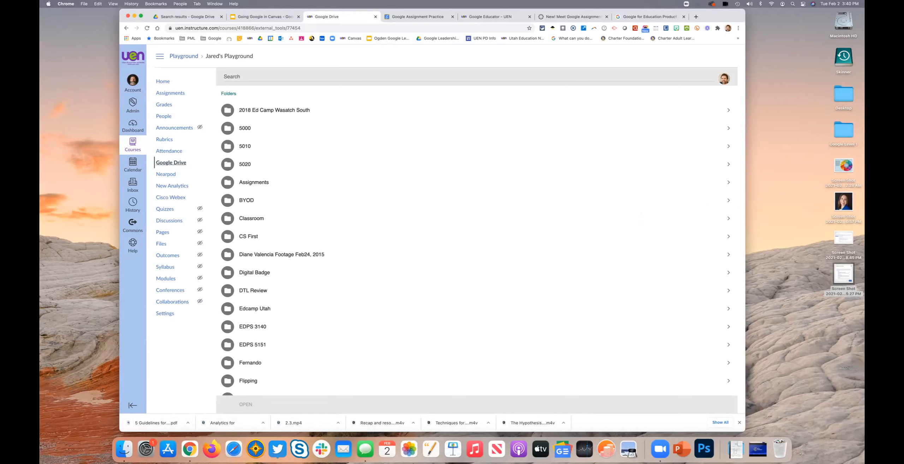
click(232, 77)
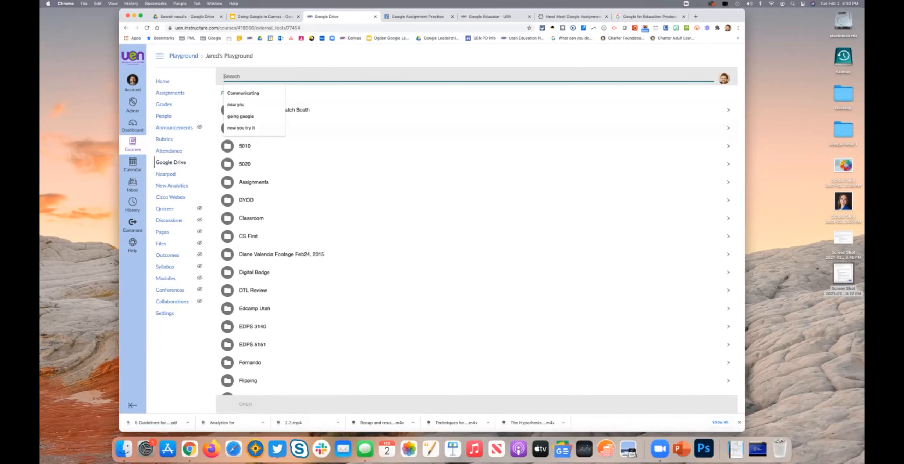
key(Down)
key(Down)
key(Down)
key(Down)
key(Return)
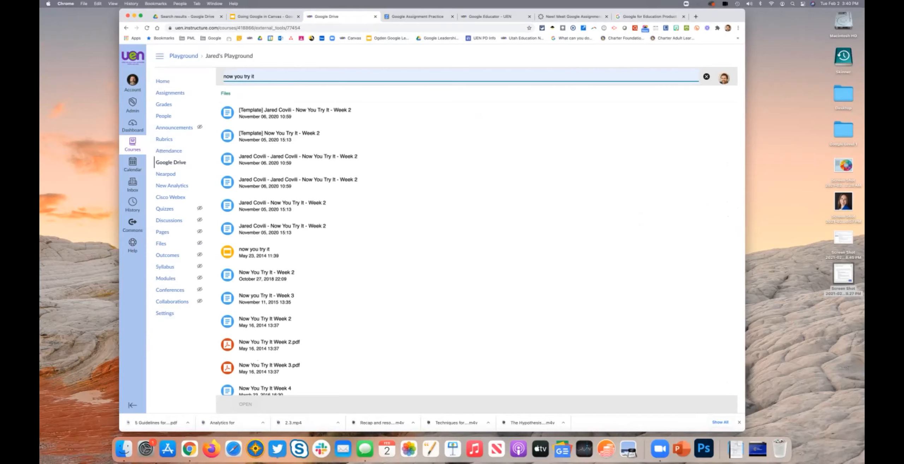
click(298, 182)
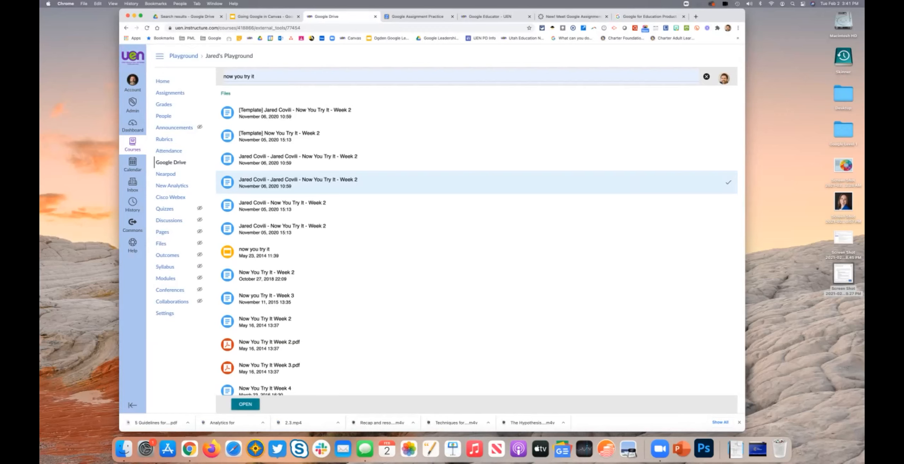
Step: Add a module named Google Practice to the Playground course
click(163, 82)
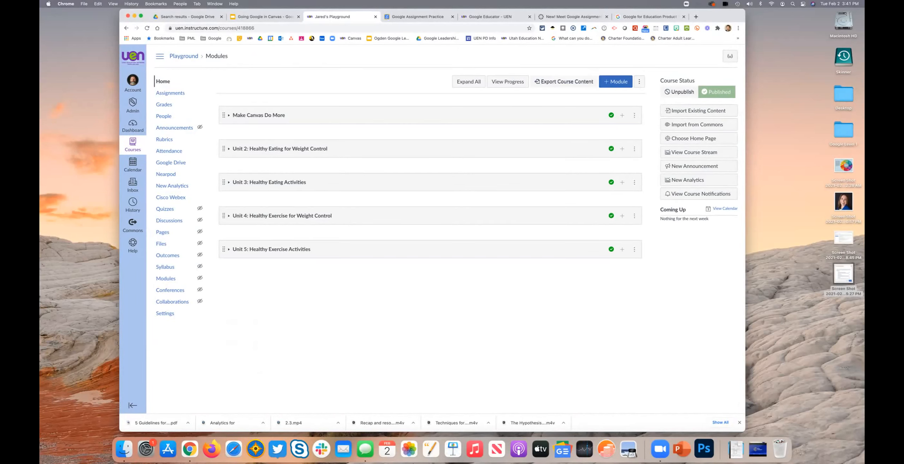
click(616, 81)
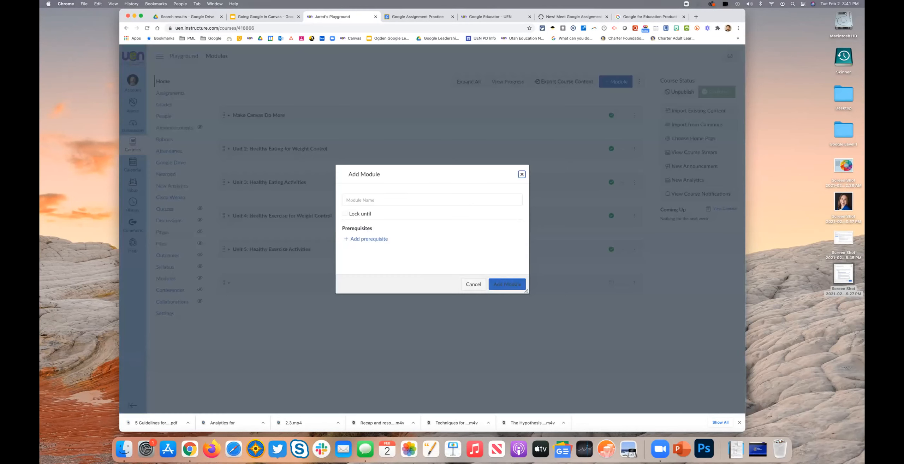
click(432, 200)
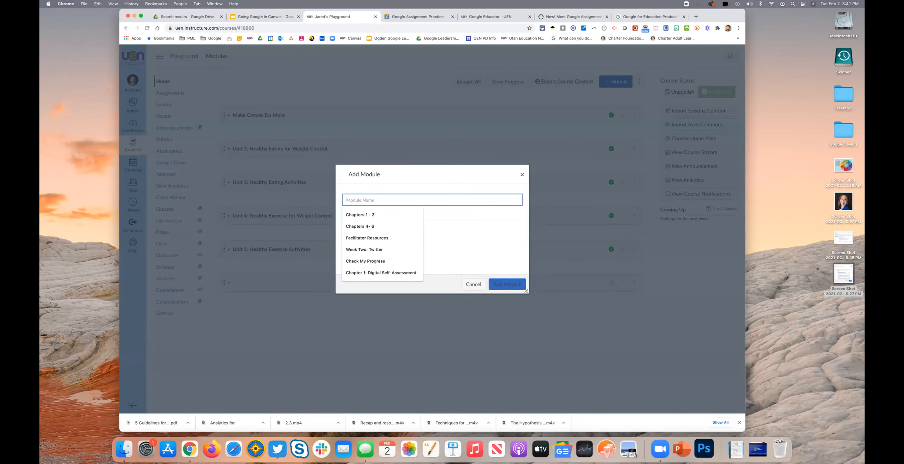
text(Google )
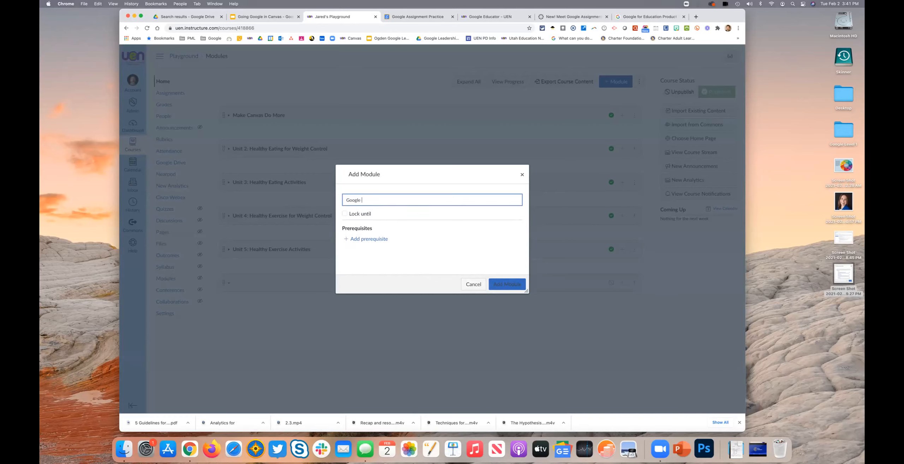
text(PRactice)
click(507, 284)
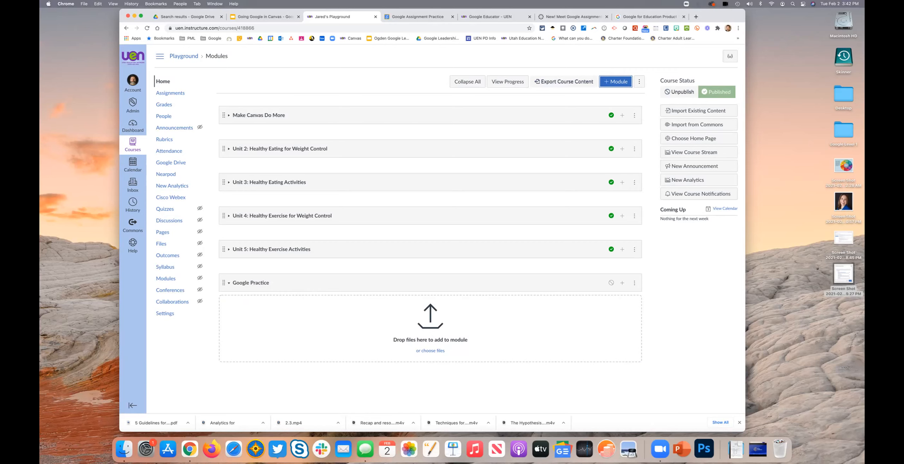
Step: Start adding an external tool item to the Google Practice module, choosing Google Drive as the tool
click(623, 283)
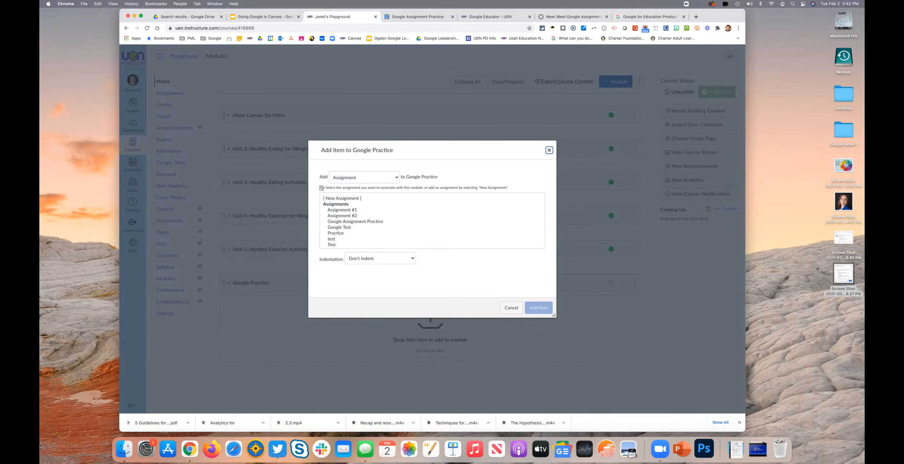
click(364, 177)
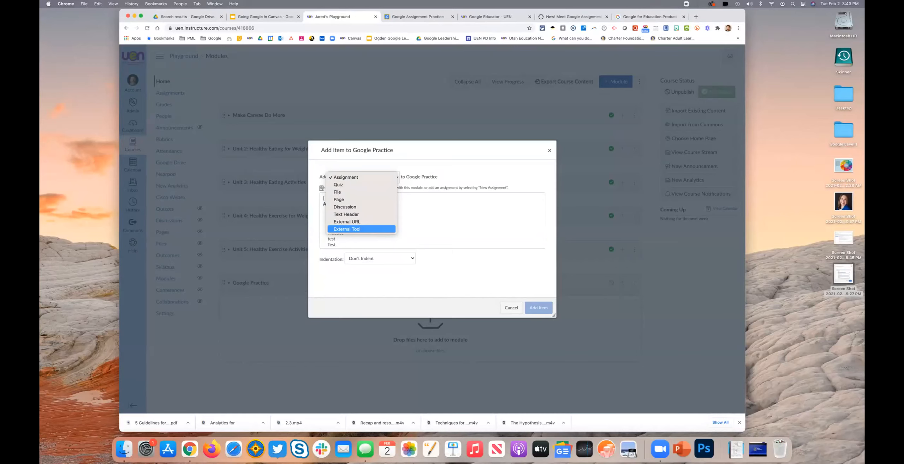
key(Return)
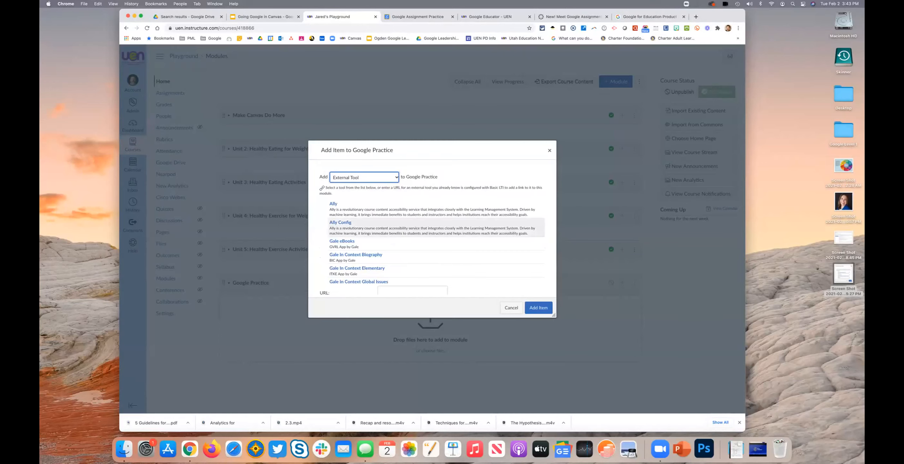
scroll(437, 240, down, 3)
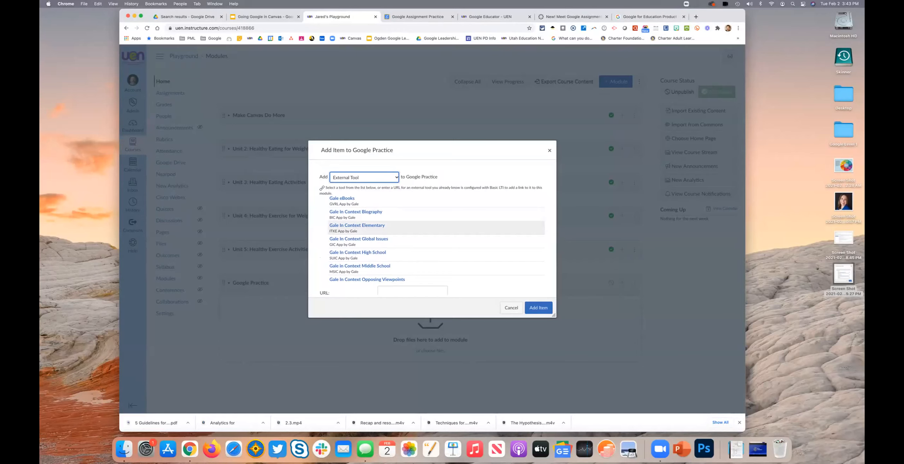
scroll(436, 239, down, 5)
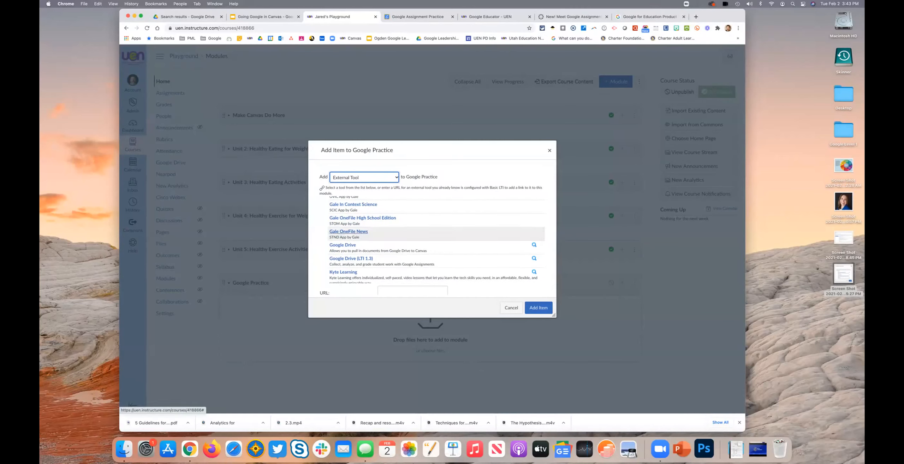
scroll(437, 236, down, 1)
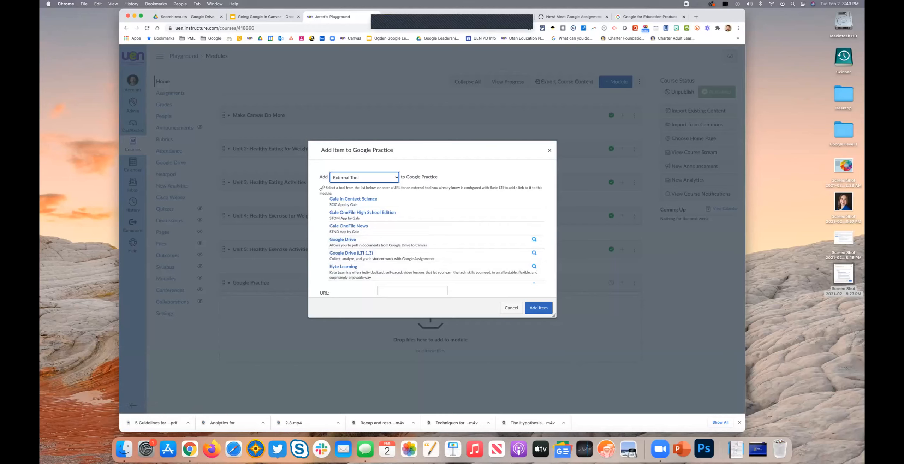
click(343, 240)
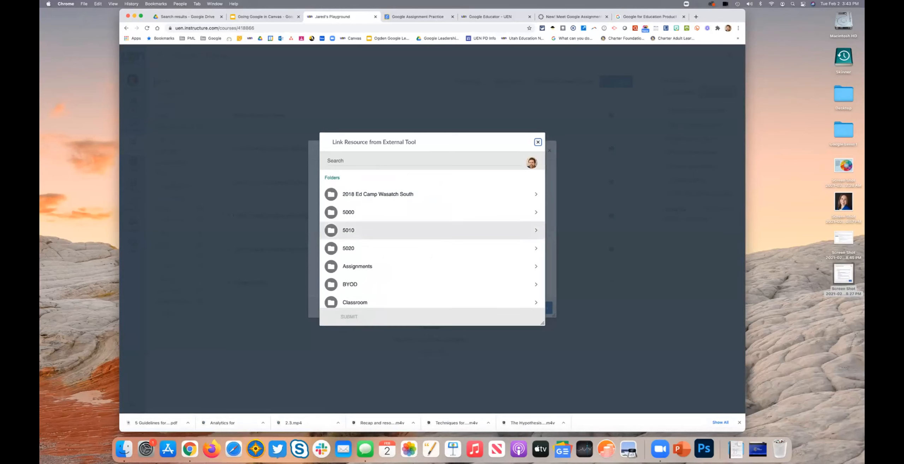
Step: Search Drive for "Communicating" and add the Communicating with Students and Families presentation, without the template prefix, to the module
click(354, 161)
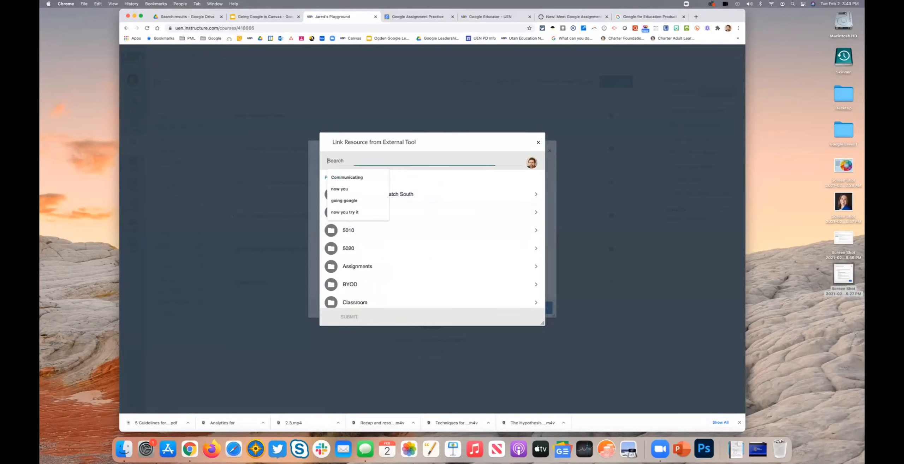
key(Down)
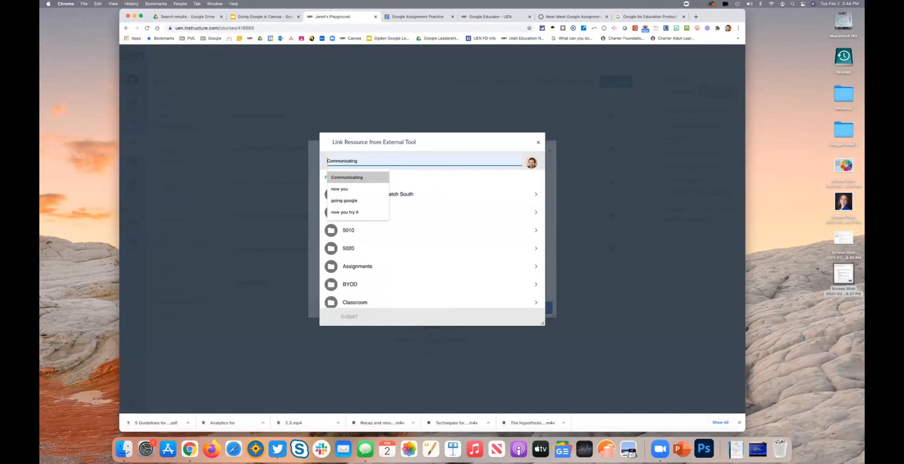
key(Return)
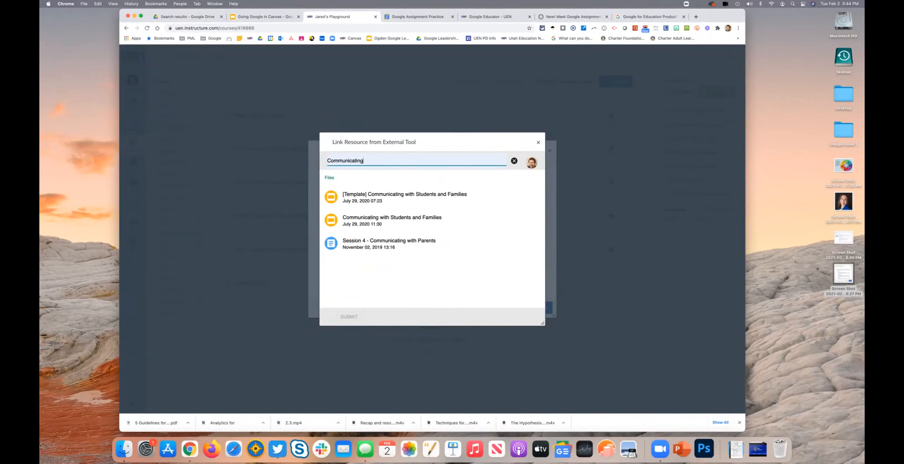
click(363, 220)
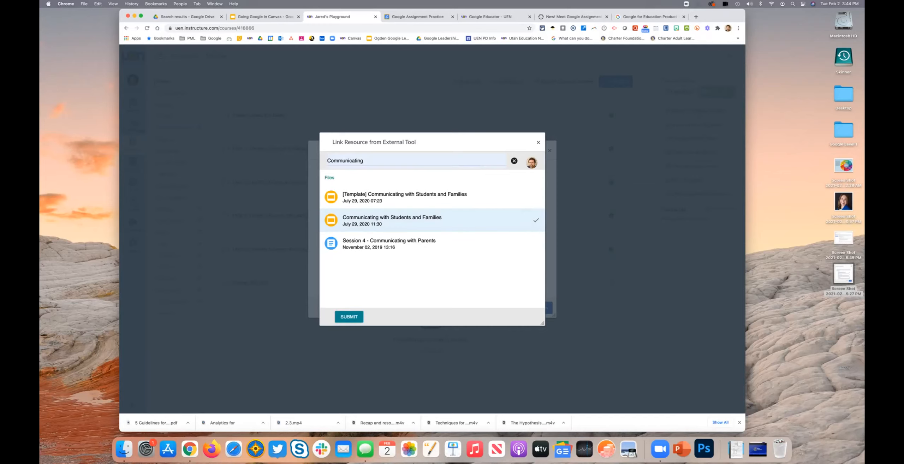
click(349, 316)
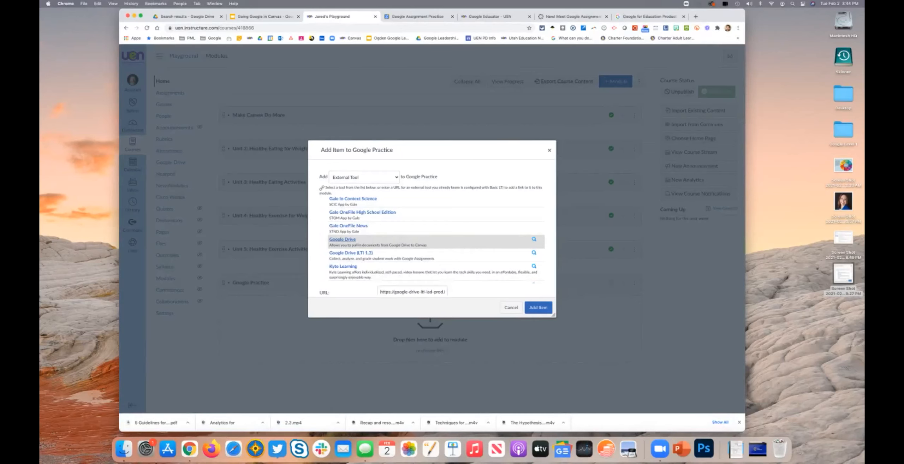
click(539, 307)
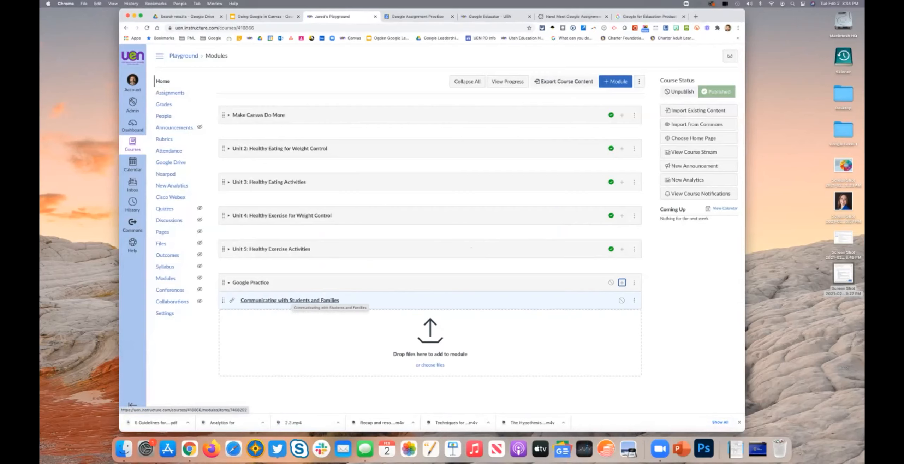
Step: Open the Communicating with Students and Families module item and view it with the browser in full screen
click(289, 300)
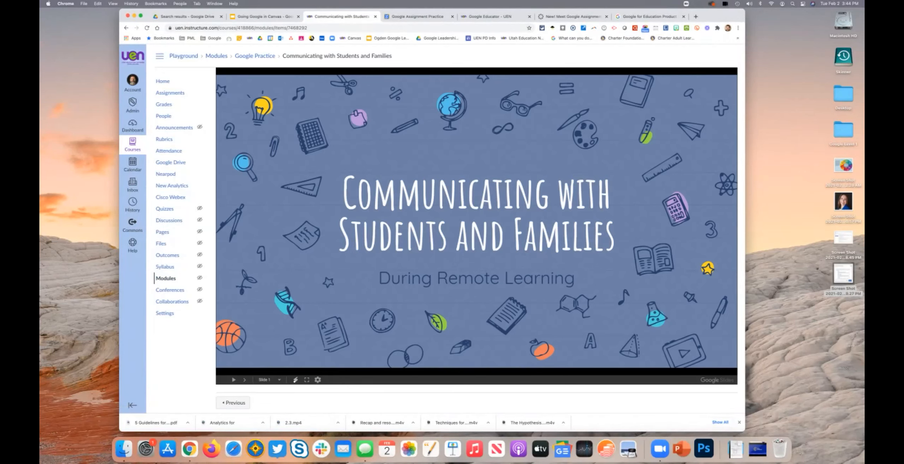
click(113, 3)
click(125, 56)
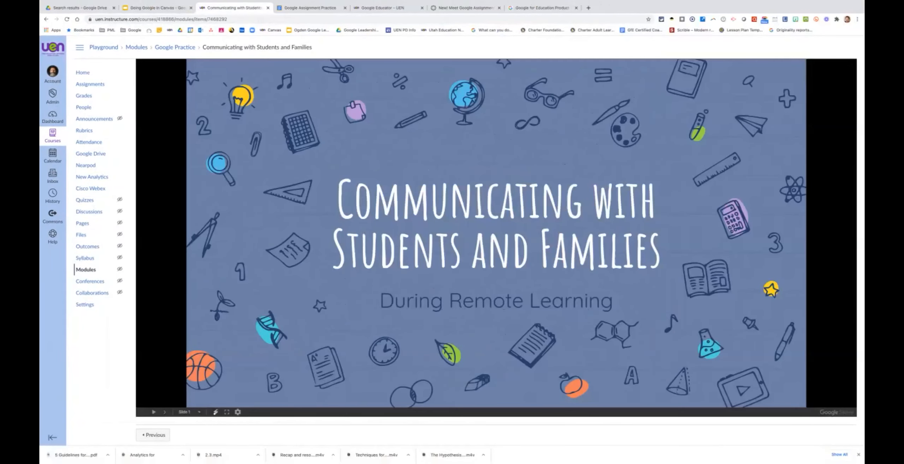
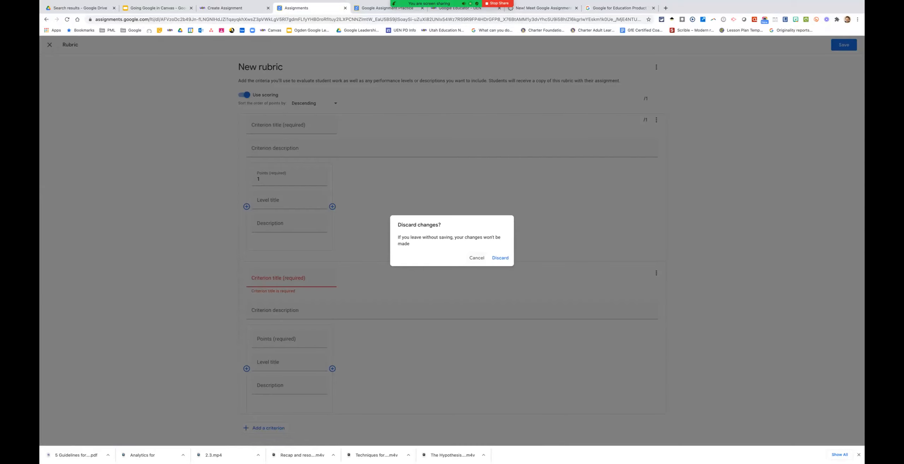
Step: Create the Google assignment without a rubric and select Google Assignments (LTI 1.3) as the Canvas assignment's external tool
click(500, 258)
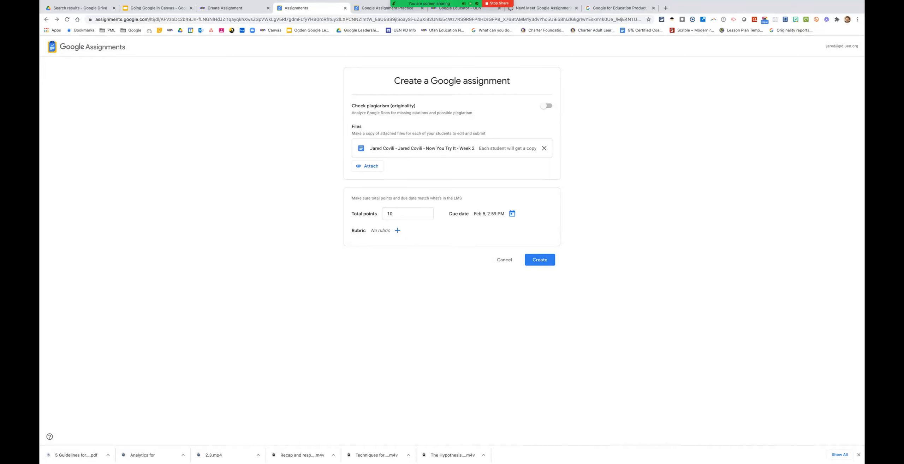
click(539, 260)
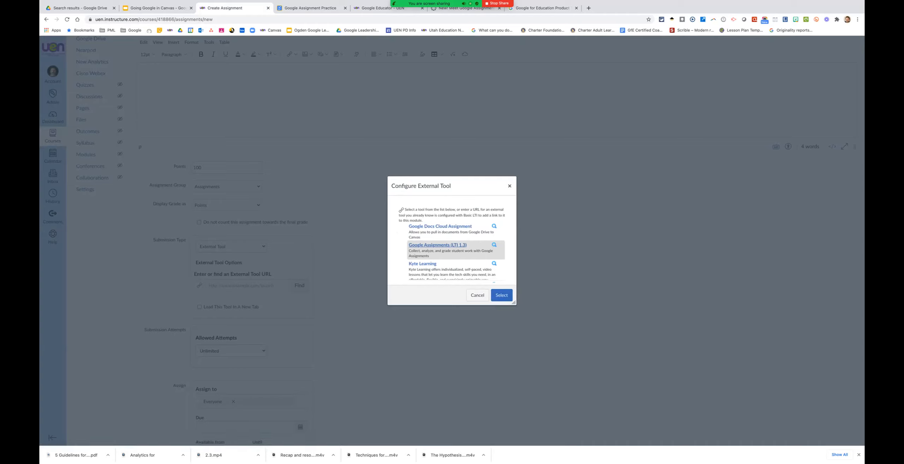
click(510, 186)
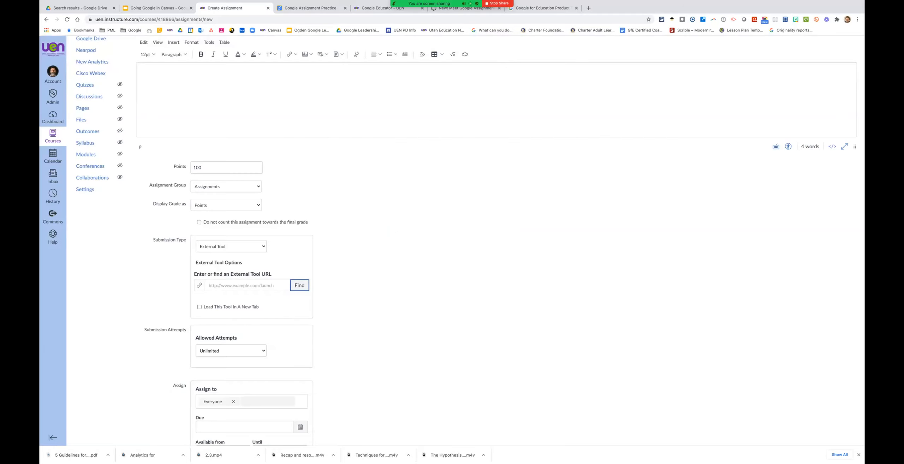
key(Return)
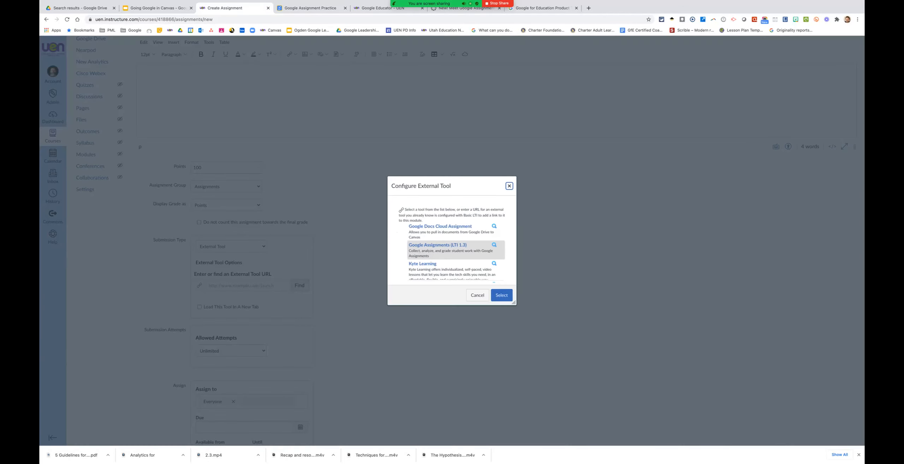
click(501, 295)
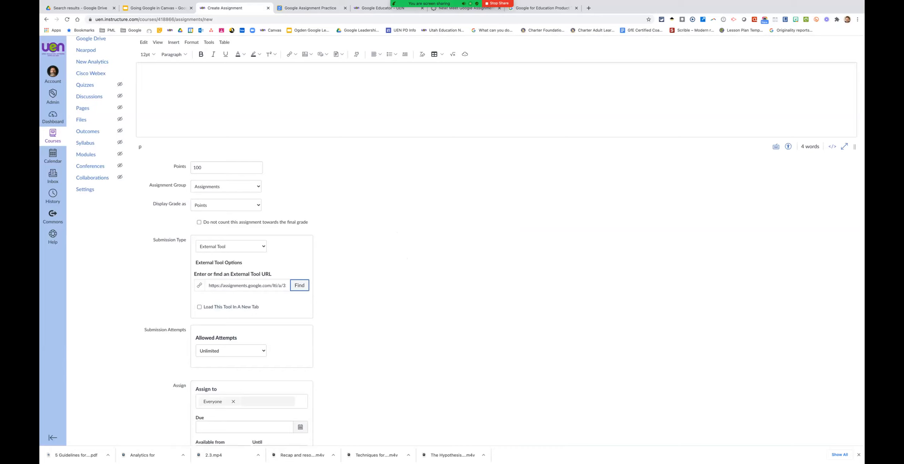
Step: Set the Canvas assignment's due date to Feb 5 at 2:59 pm, and save and publish the assignment
scroll(470, 244, down, 5)
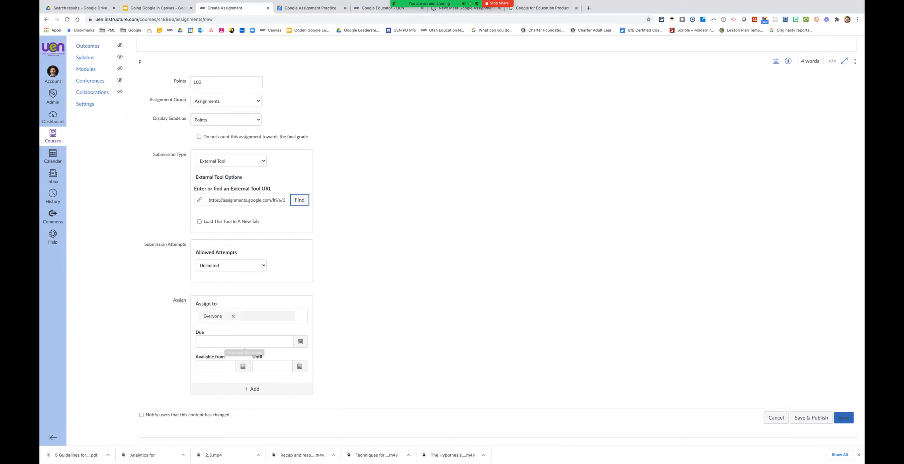
click(300, 341)
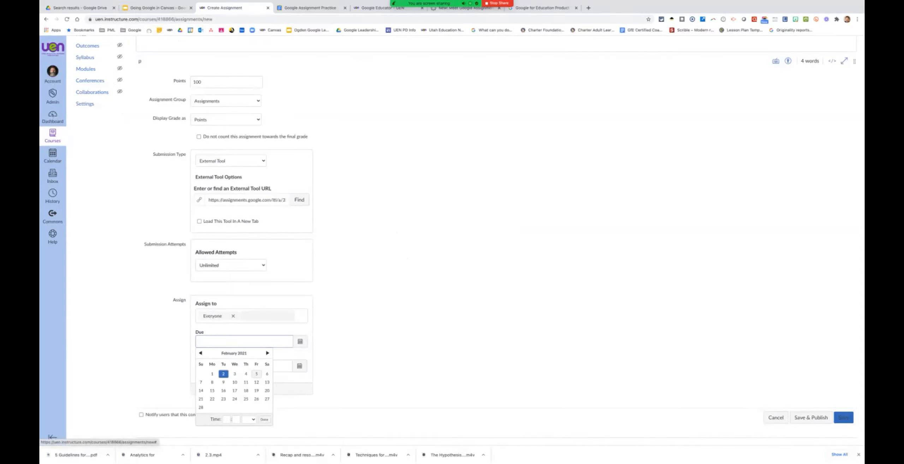
click(257, 375)
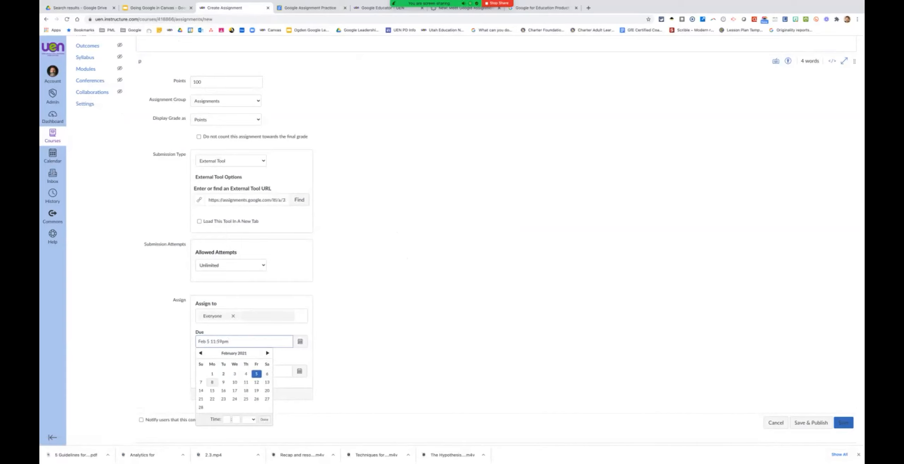
click(227, 420)
key(Tab)
text(59)
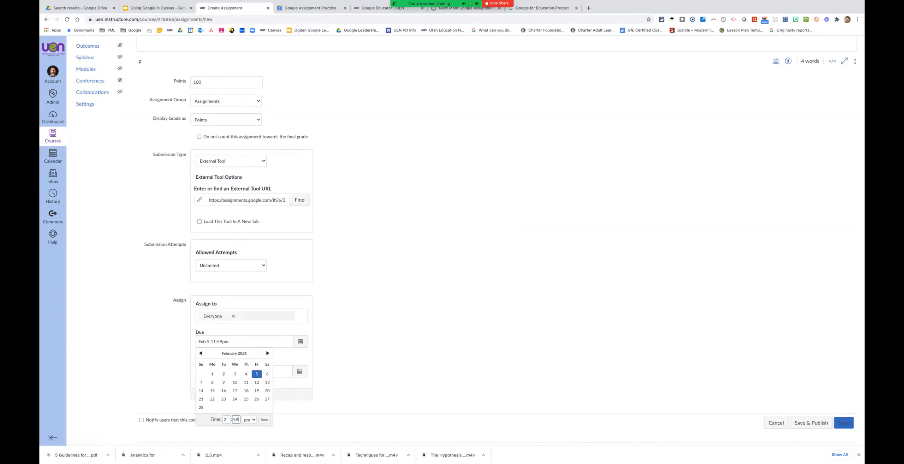
click(264, 420)
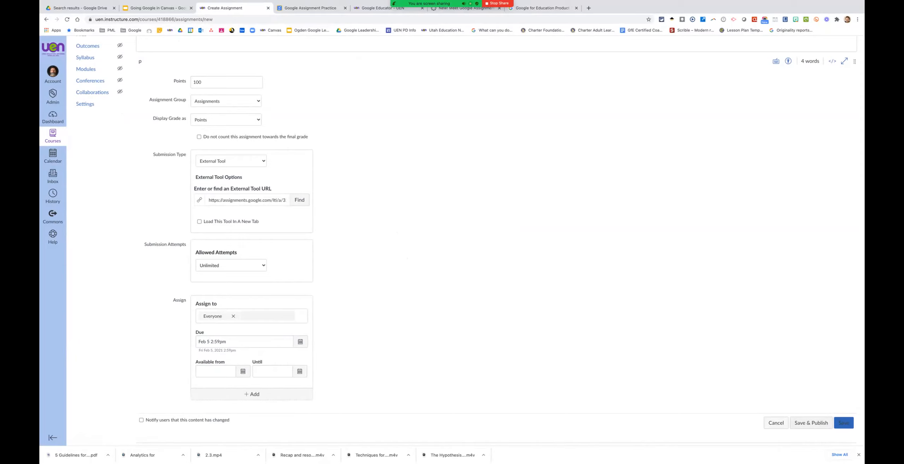
click(811, 423)
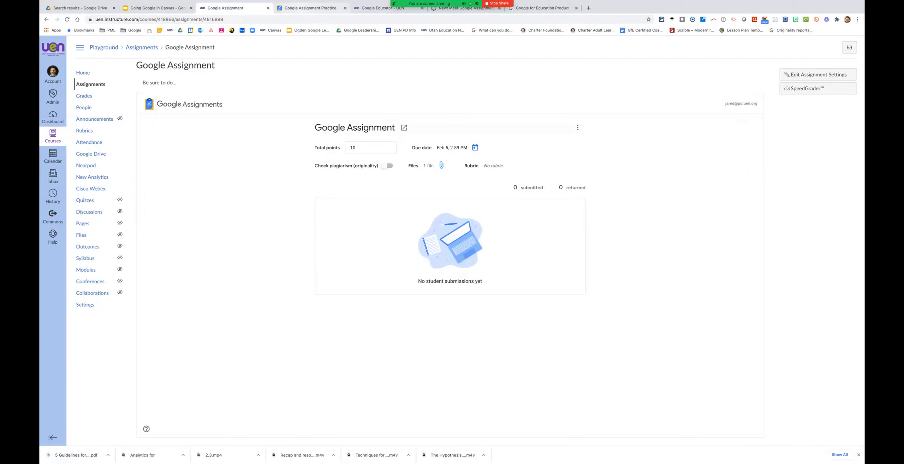
Step: Open the student's submission in the Google Assignment Practice assignment and start a plagiarism check on the Chapter Reflection #10 file
click(310, 7)
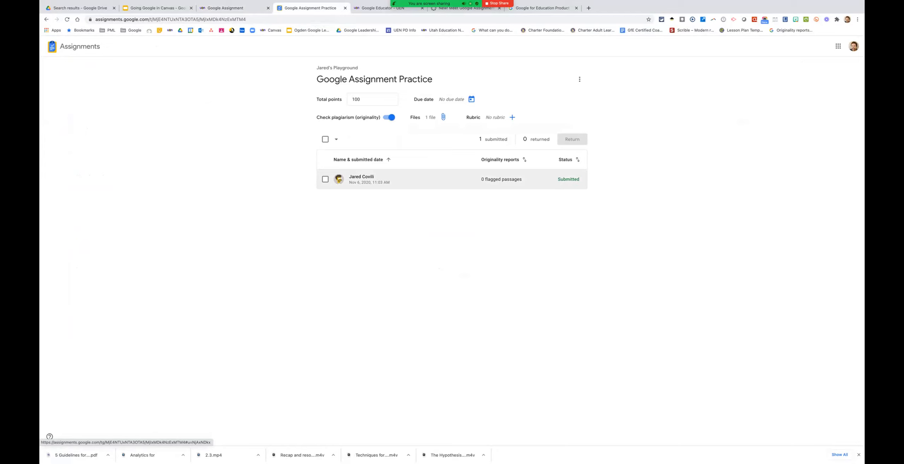
click(361, 177)
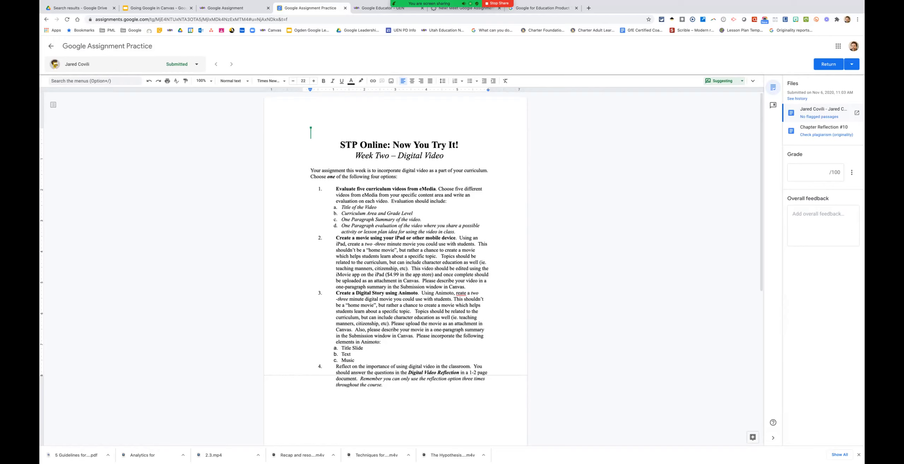
scroll(396, 248, down, 2)
click(826, 135)
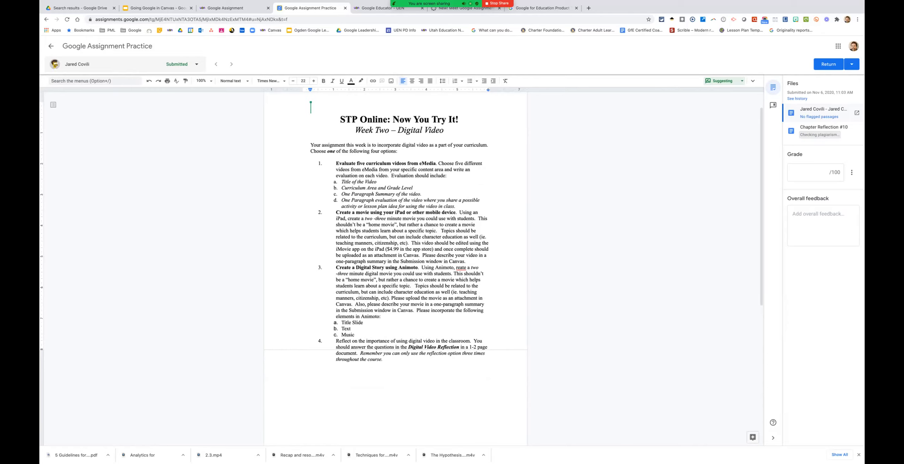
Step: Open the submitted Chapter Reflection #10 document and look through its text and footnotes
click(823, 127)
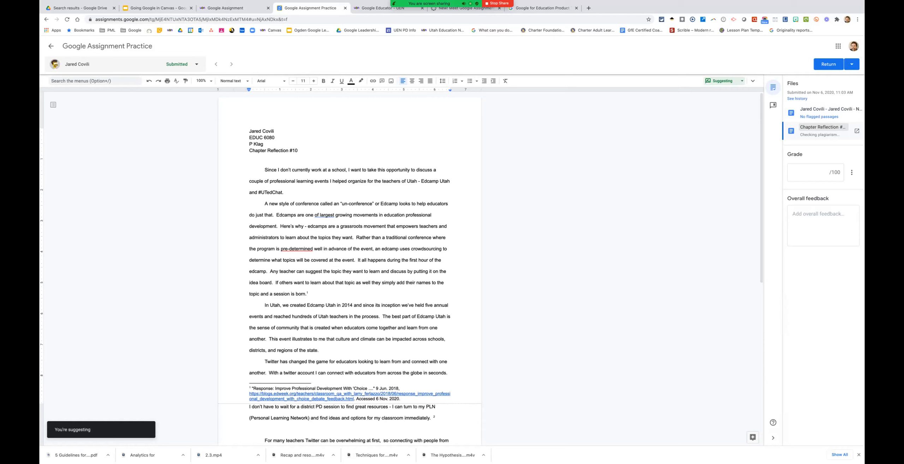
scroll(349, 269, down, 3)
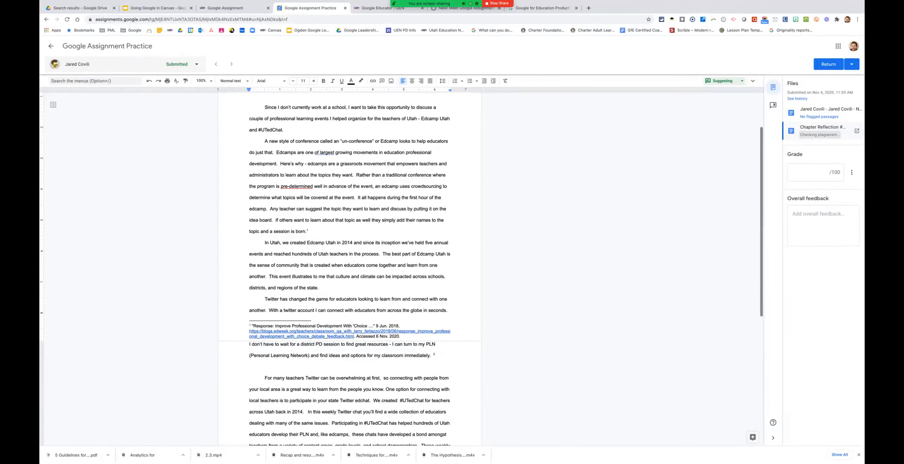
scroll(350, 268, down, 5)
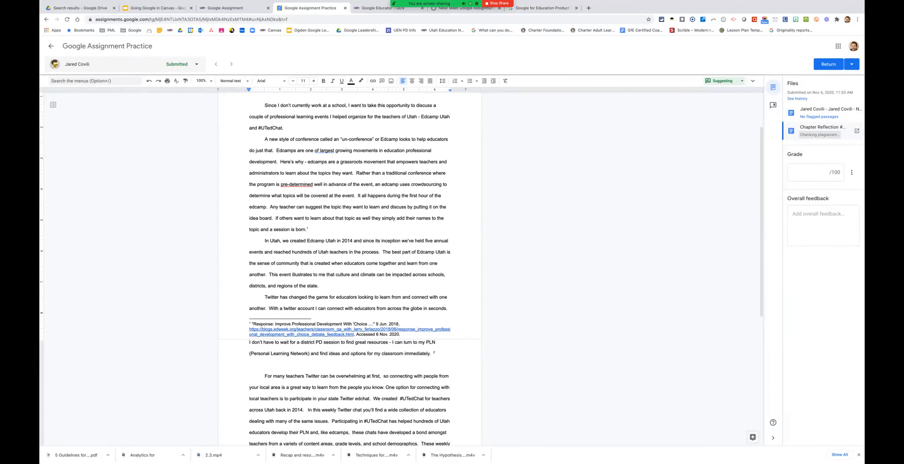
scroll(350, 269, up, 8)
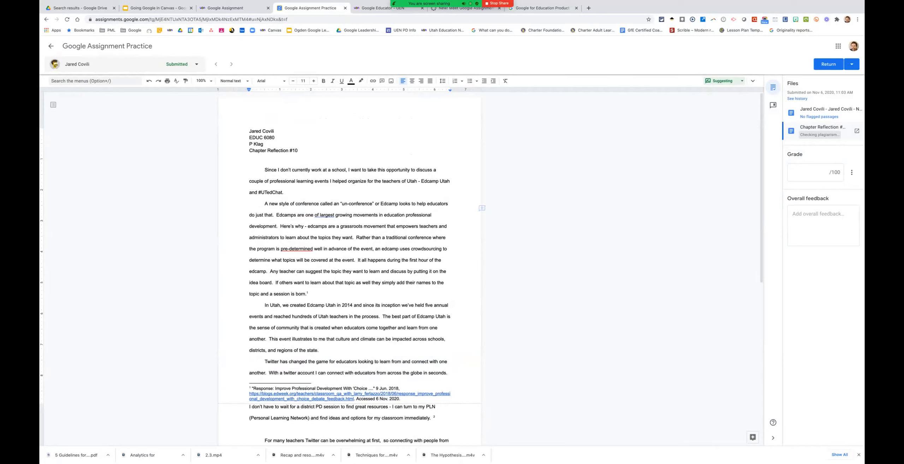
Step: Grade the student's submission 98 out of 100 and go back to the assignment's submissions list
click(816, 172)
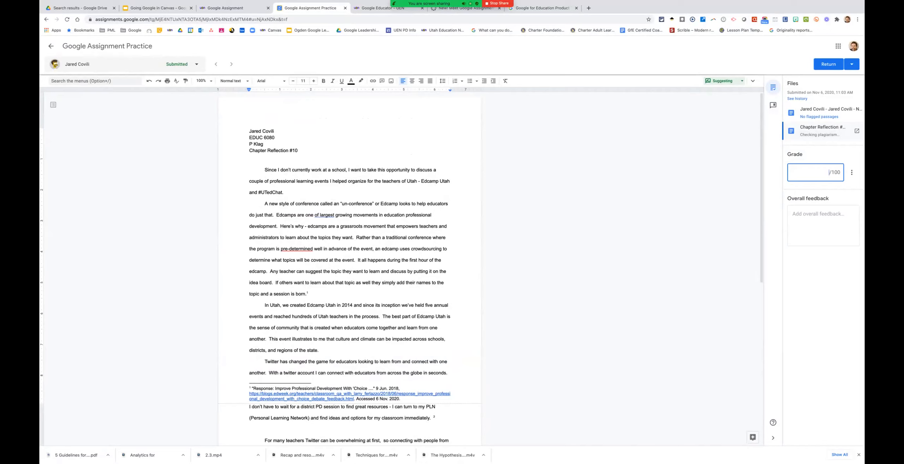
text(98)
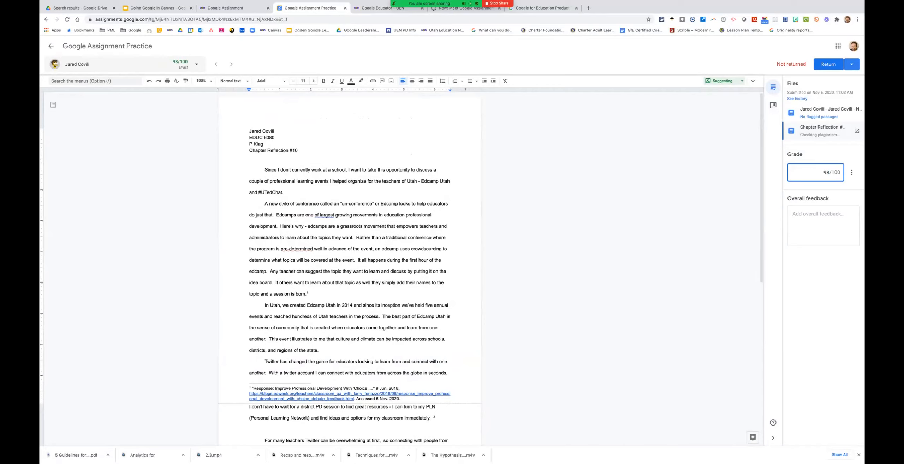
click(852, 64)
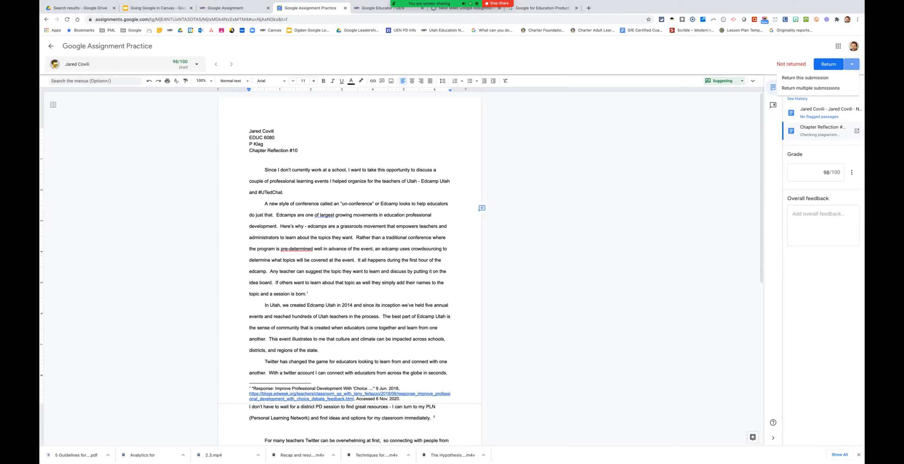
scroll(349, 269, down, 4)
scroll(350, 268, up, 4)
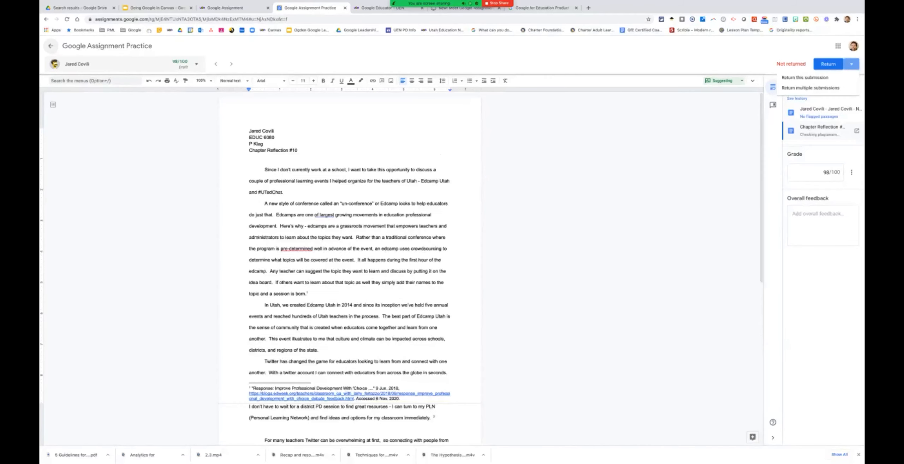
click(811, 88)
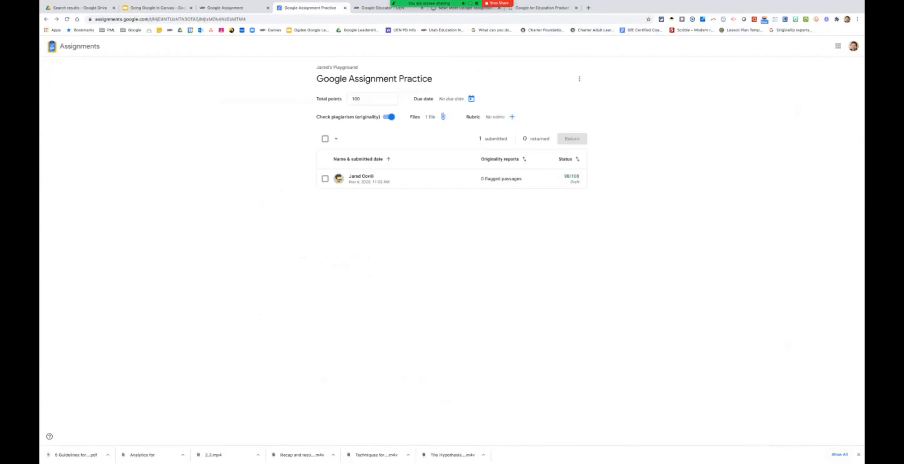